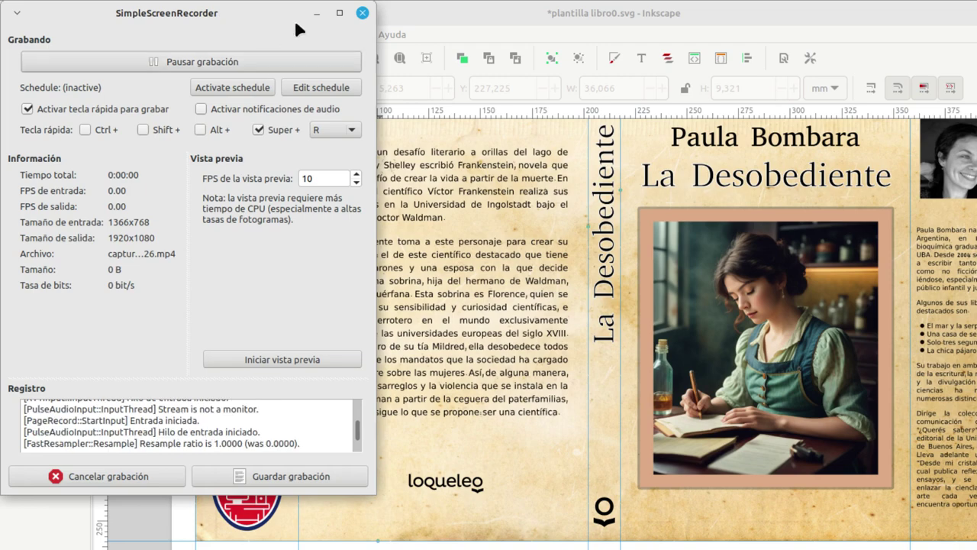
Step: Minimize the screen recorder and scroll the canvas up to the top of the book-cover page
left_click(316, 13)
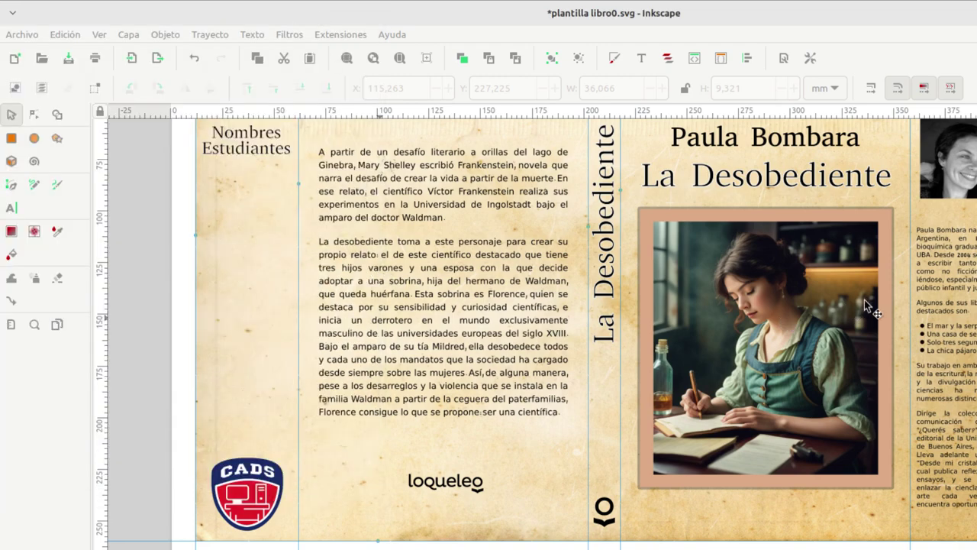
scroll(488, 328, "up", 1)
scroll(489, 329, "up", 2)
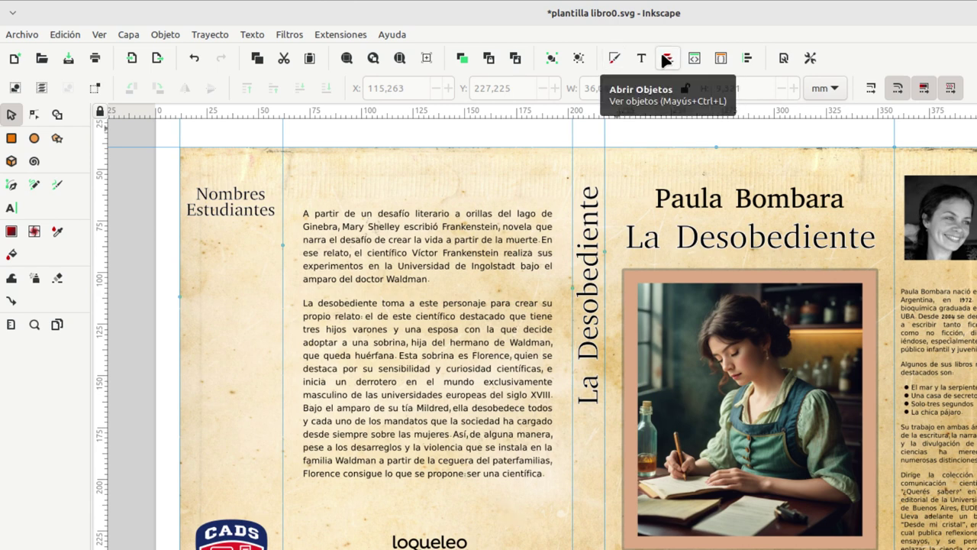
Step: Show the Objects panel with the texto and fondo layers, and select the aged-paper background image1-6
left_click(663, 58)
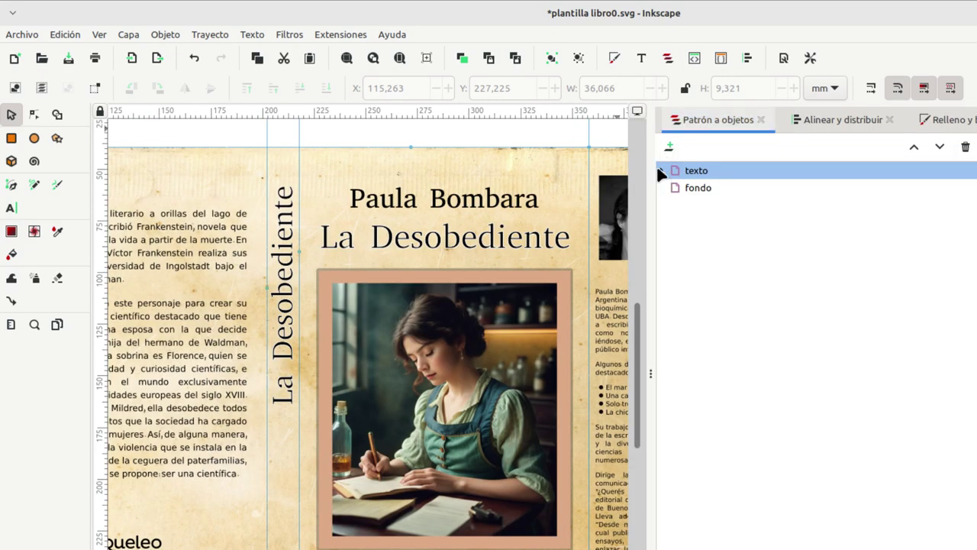
left_click(661, 170)
left_click(433, 164)
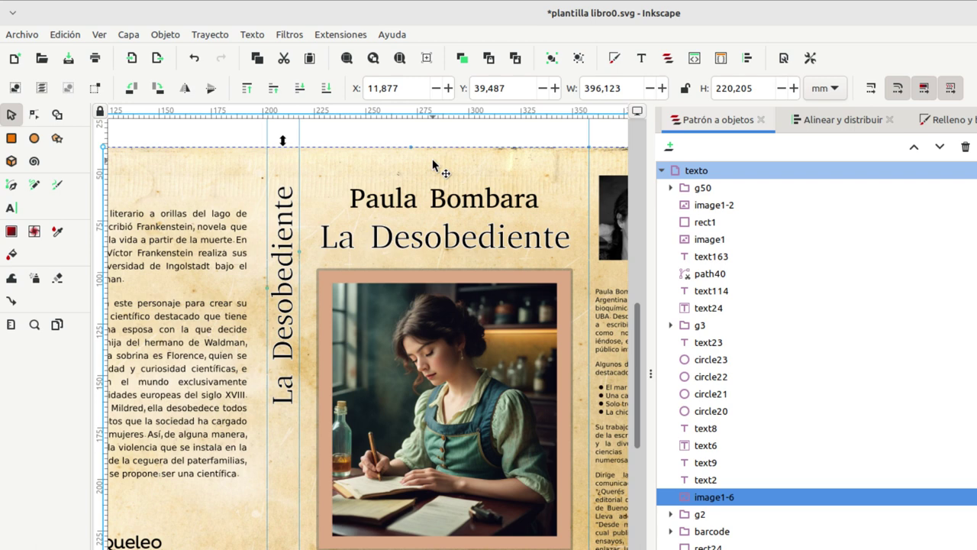
left_click(661, 170)
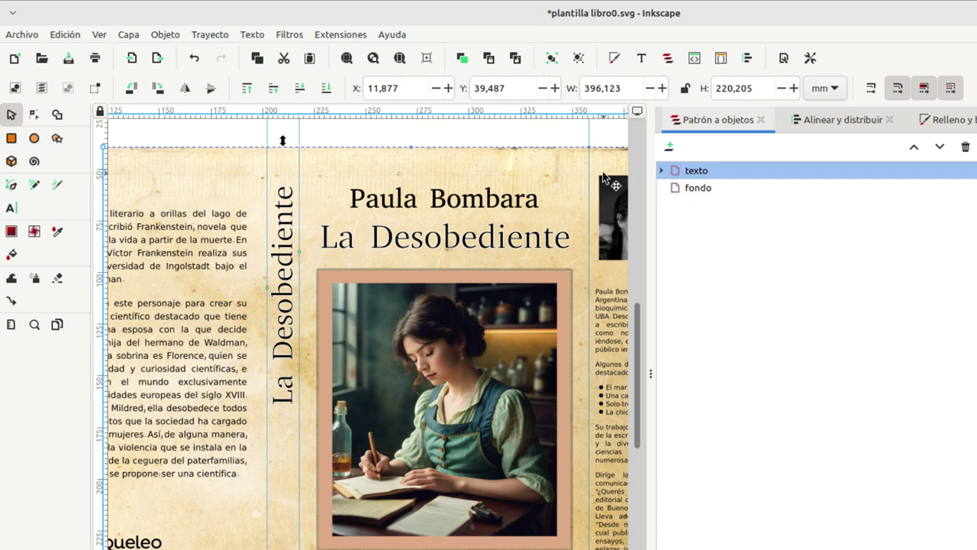
Step: Move the aged-paper background image1-6 from the texto layer into the fondo layer
right_click(521, 169)
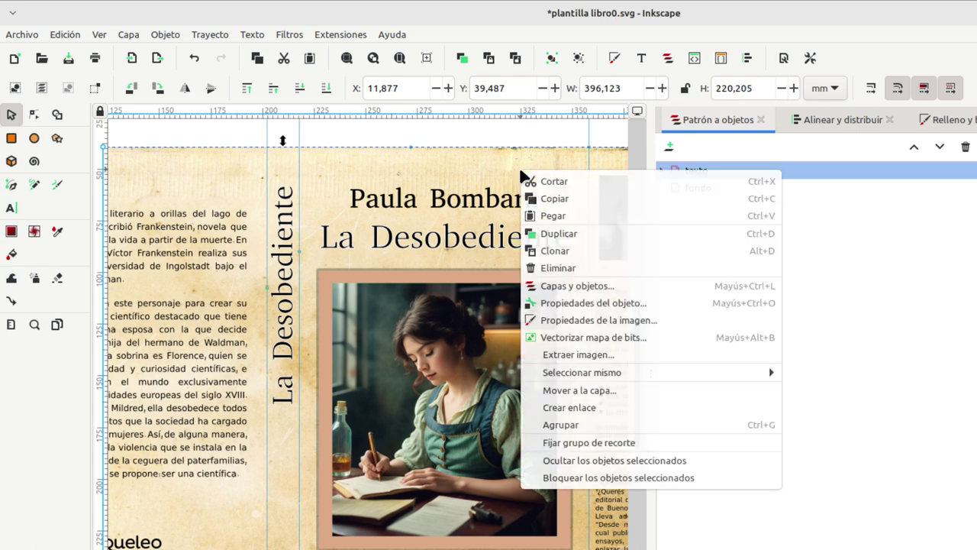
left_click(492, 136)
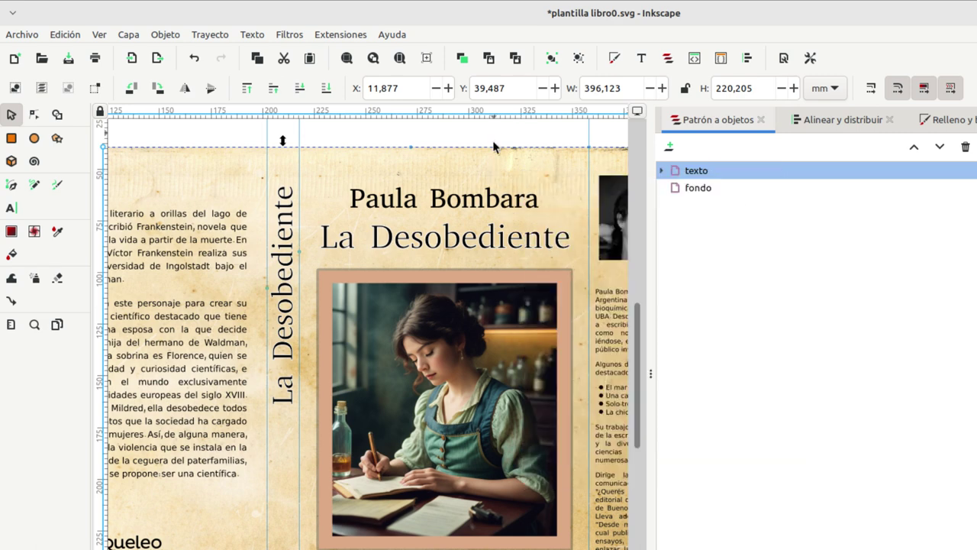
right_click(493, 157)
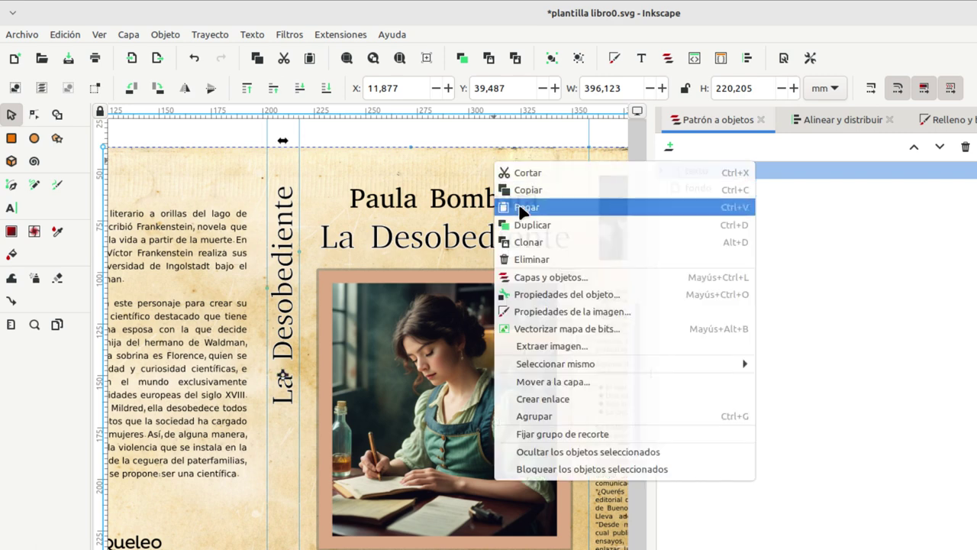
key("Escape")
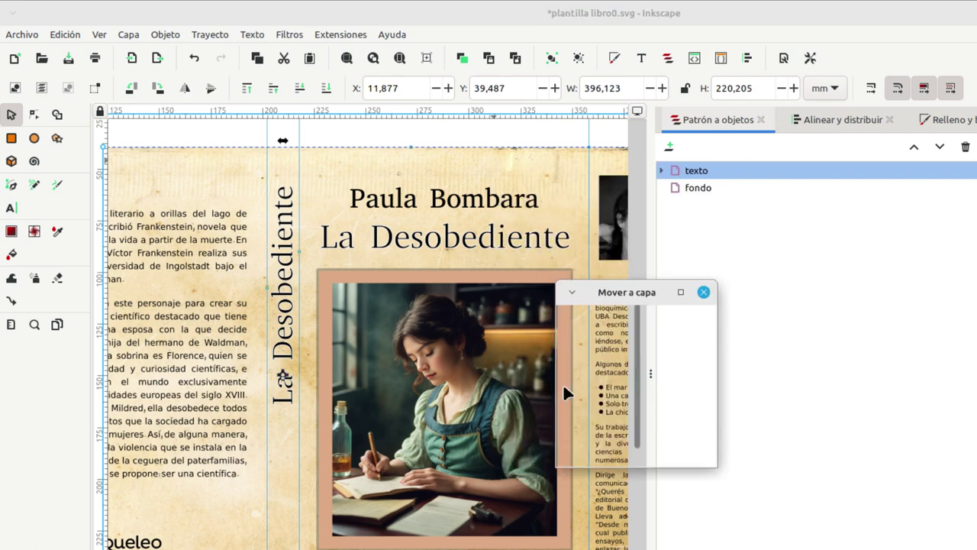
left_click(627, 337)
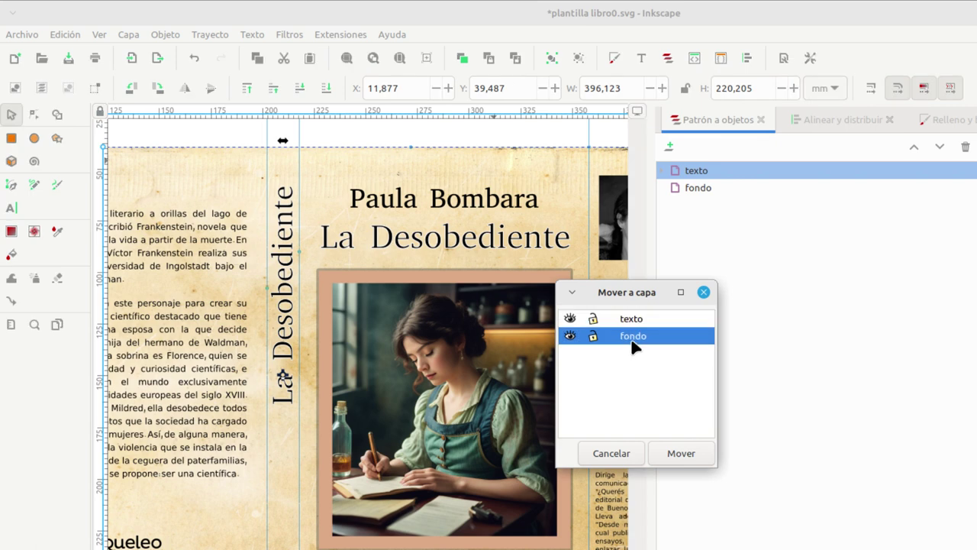
left_click(671, 454)
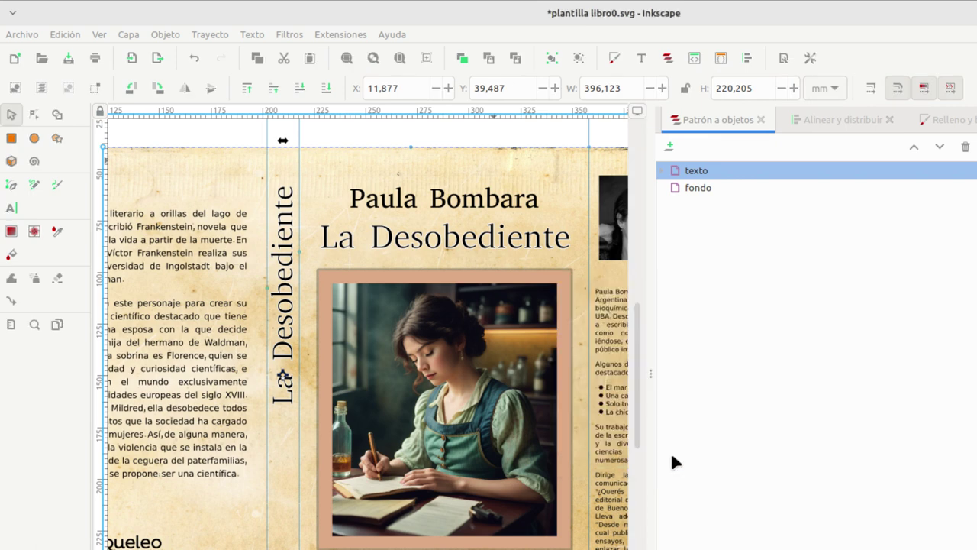
left_click(517, 306)
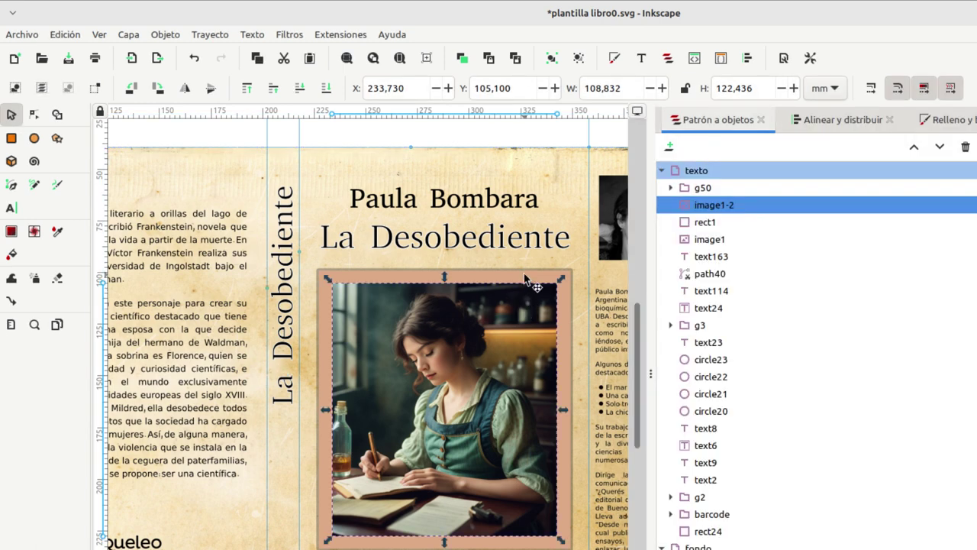
Step: Move the cover illustration image1-2 and its brown frame rect1 into the fondo layer
left_click(525, 281, "shift")
right_click(524, 280)
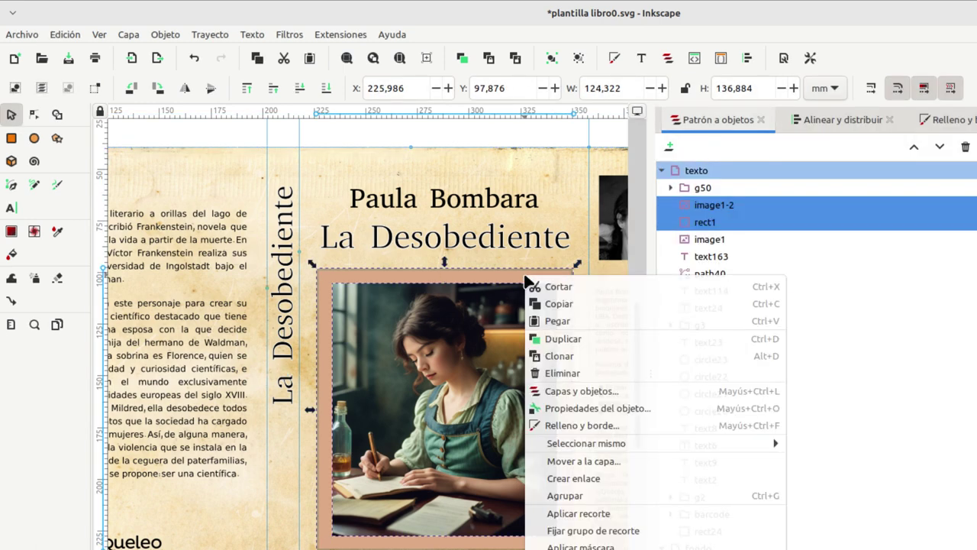
left_click(589, 462)
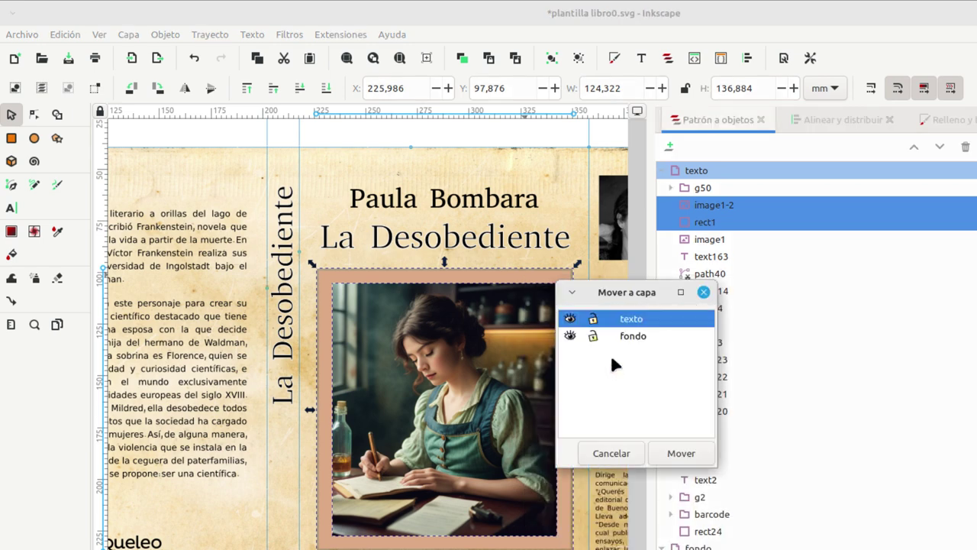
left_click(627, 337)
left_click(663, 456)
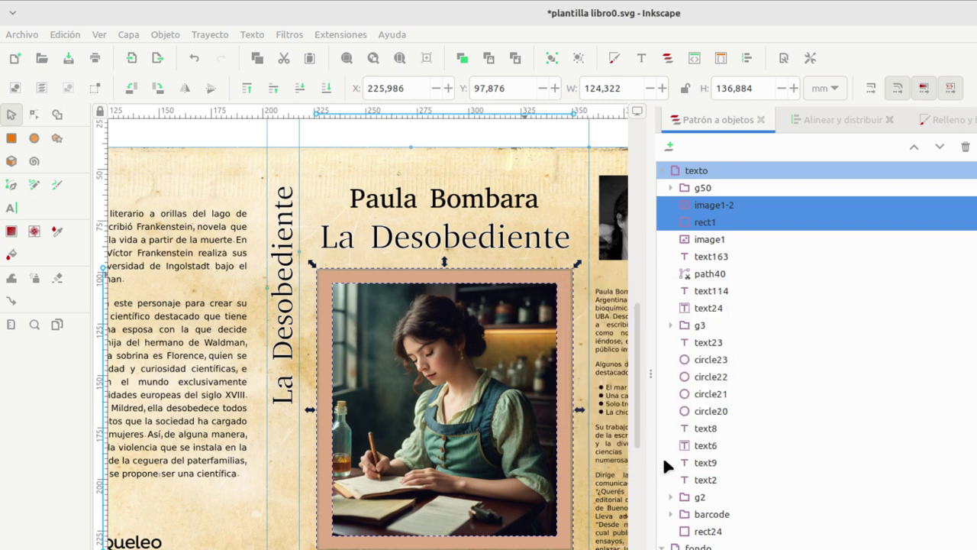
Step: Tidy the layer lists in the Objects panel and hide the texto layer's cover text
left_click(662, 170)
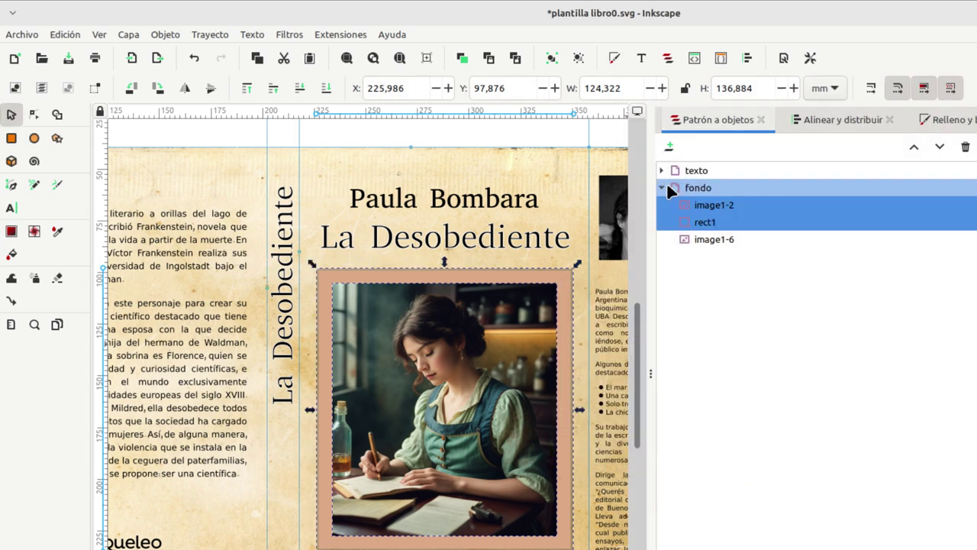
left_click(661, 187)
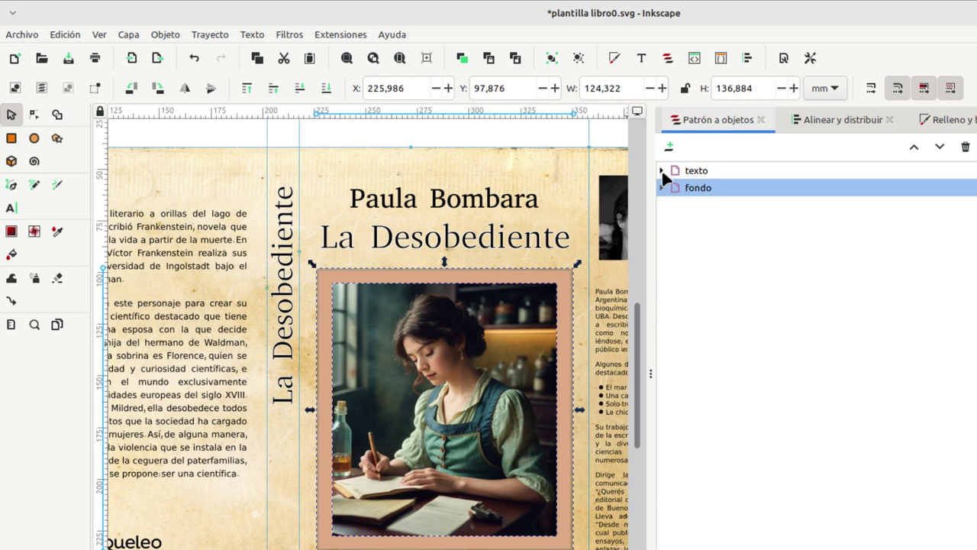
left_click(661, 170)
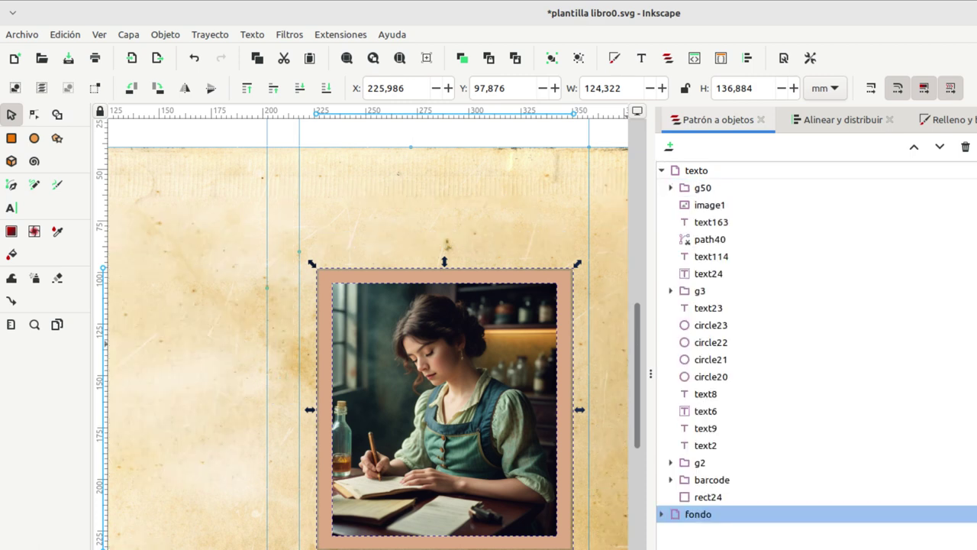
Step: Expand fondo to confirm it holds image1-2, rect1 and the paper background image1-6
left_click(662, 170)
left_click(661, 188)
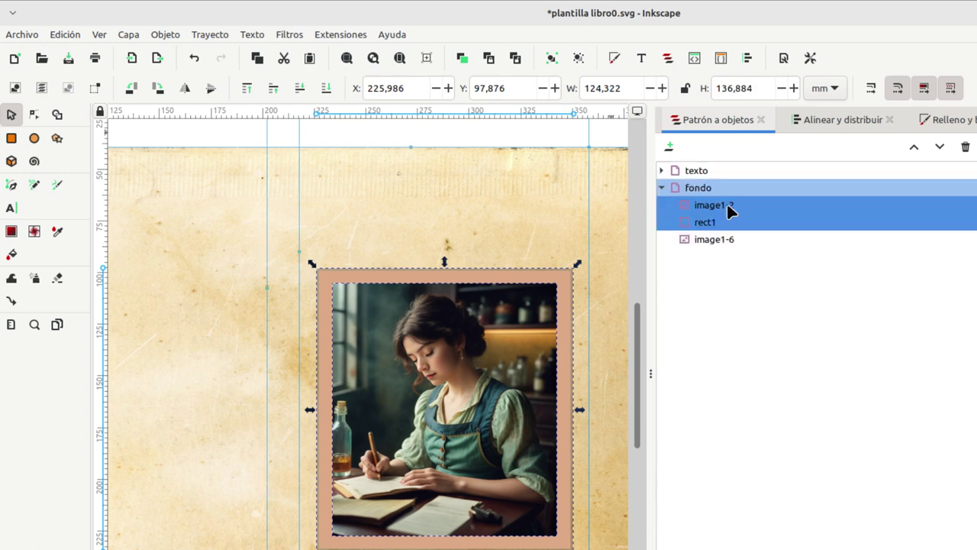
left_click(716, 241)
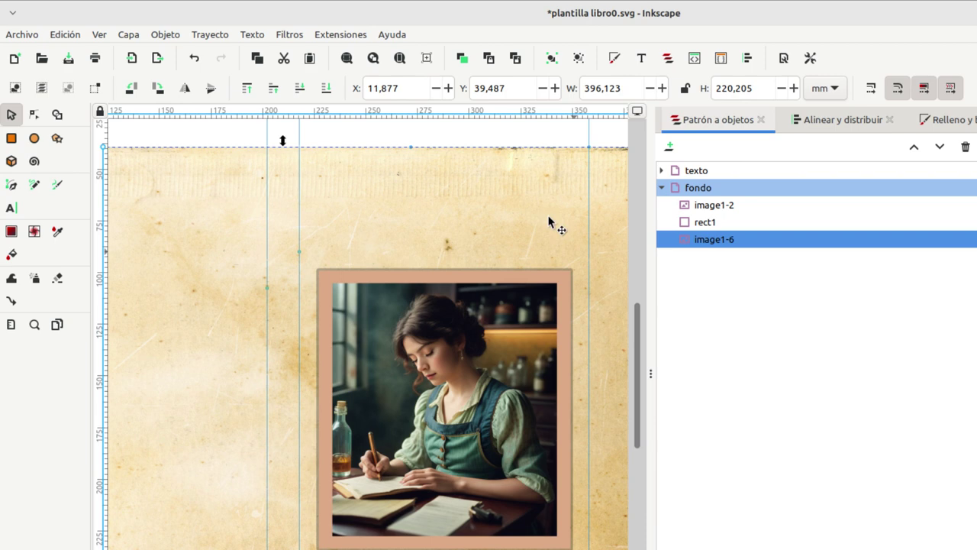
left_click(536, 145)
Step: View the full page, collapse fondo and make the texto layer visible again
scroll(536, 145, "down", 1)
scroll(526, 205, "down", 1)
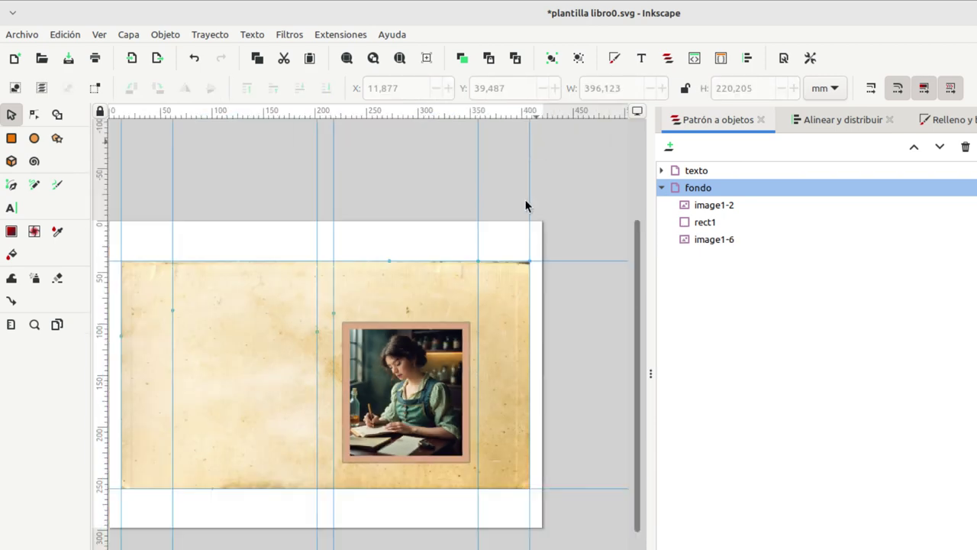
scroll(471, 327, "left", 2)
scroll(517, 326, "up", 1)
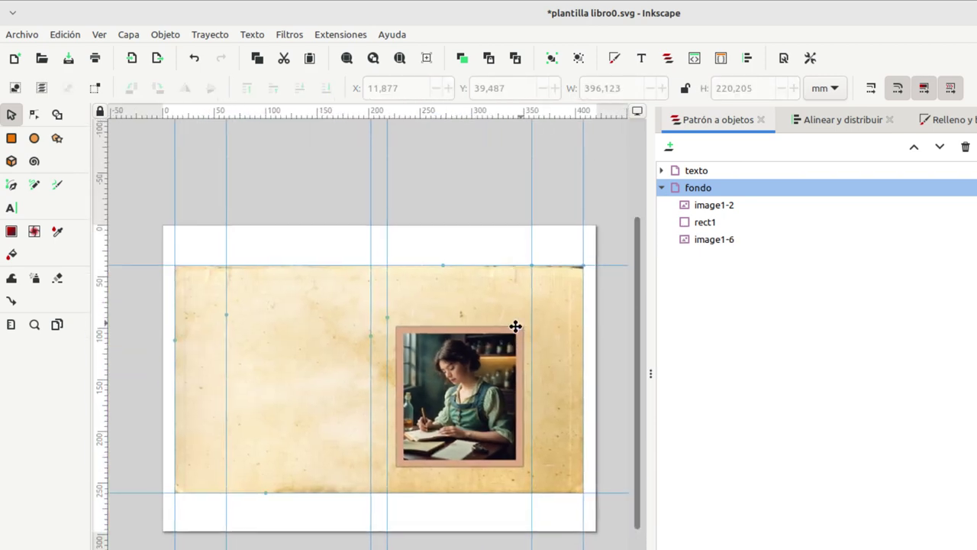
left_click(661, 188)
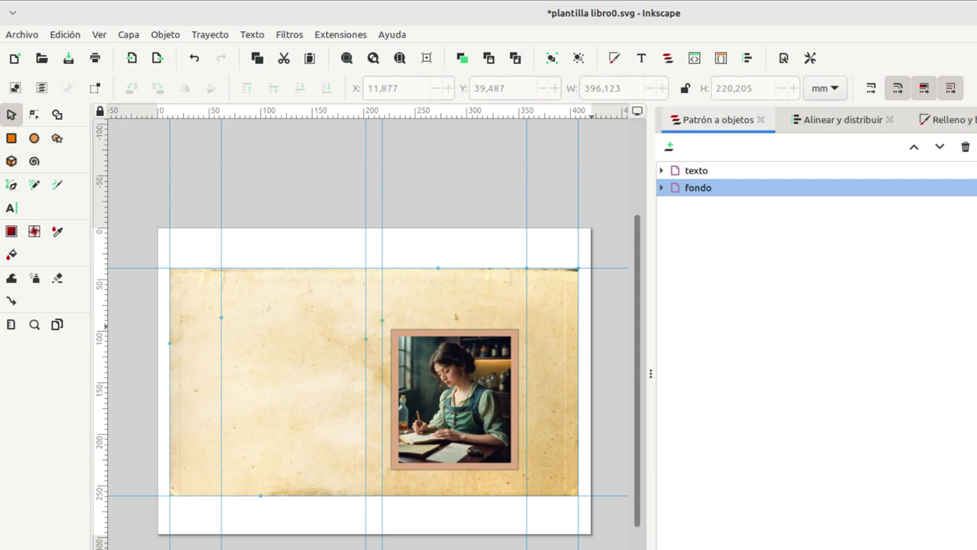
left_click(375, 336)
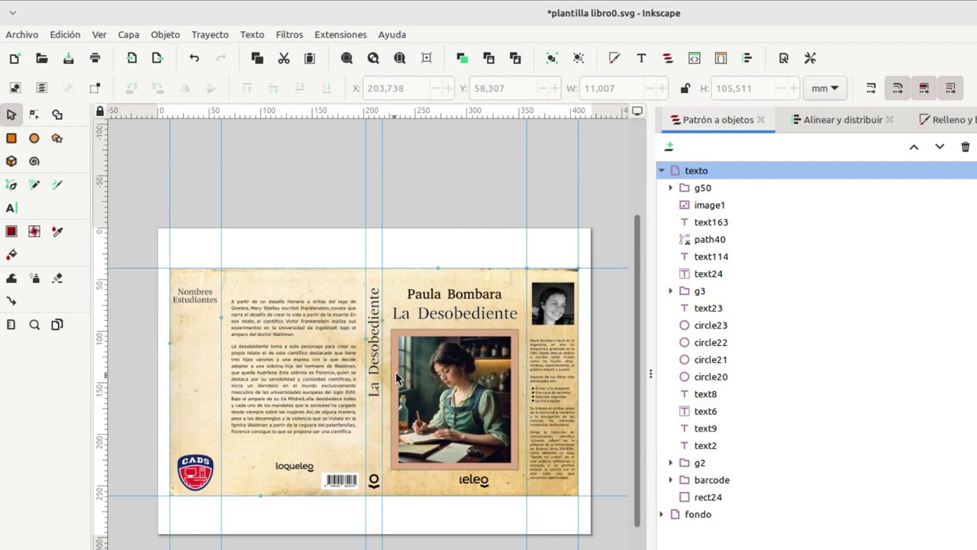
Step: Rename group g50 to 'logo'
left_click(709, 196)
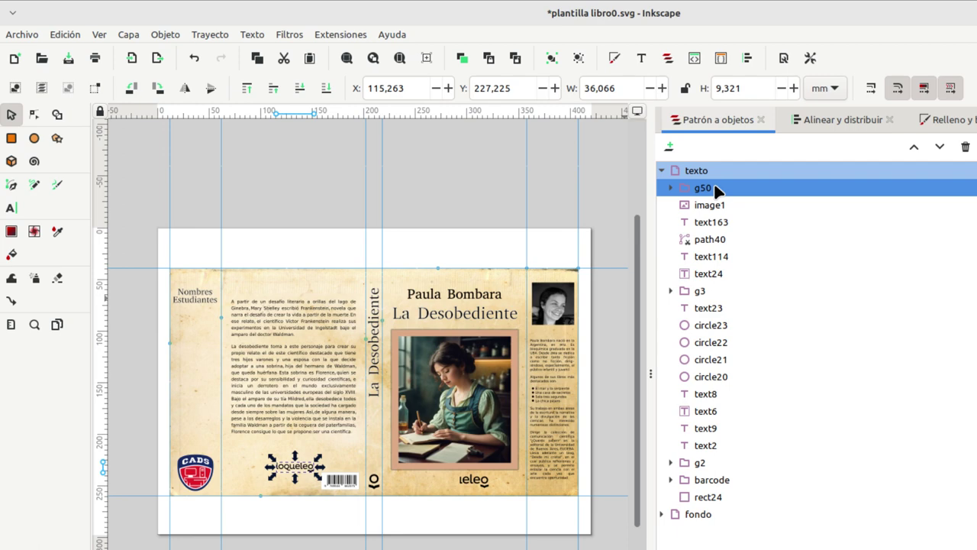
double_click(714, 188)
type("l")
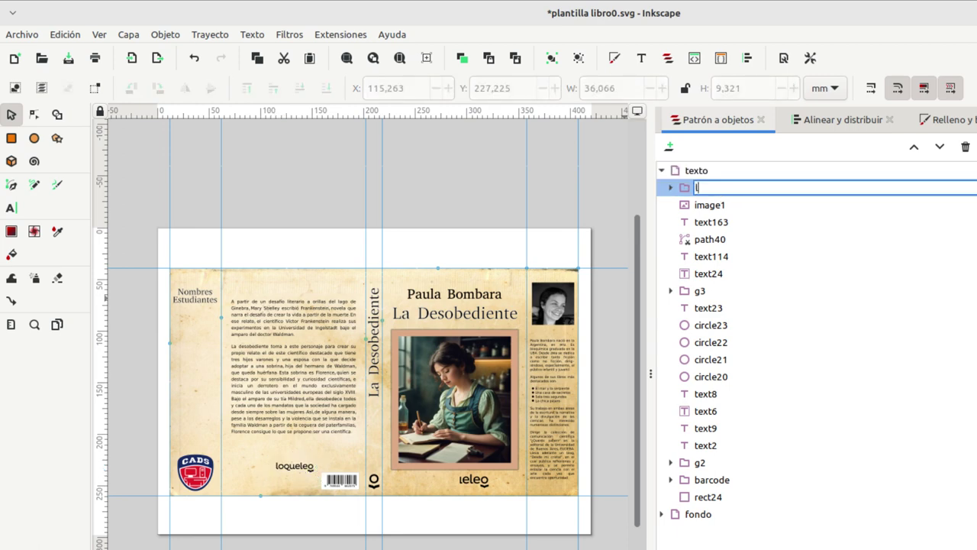
type("ogo")
key("Return")
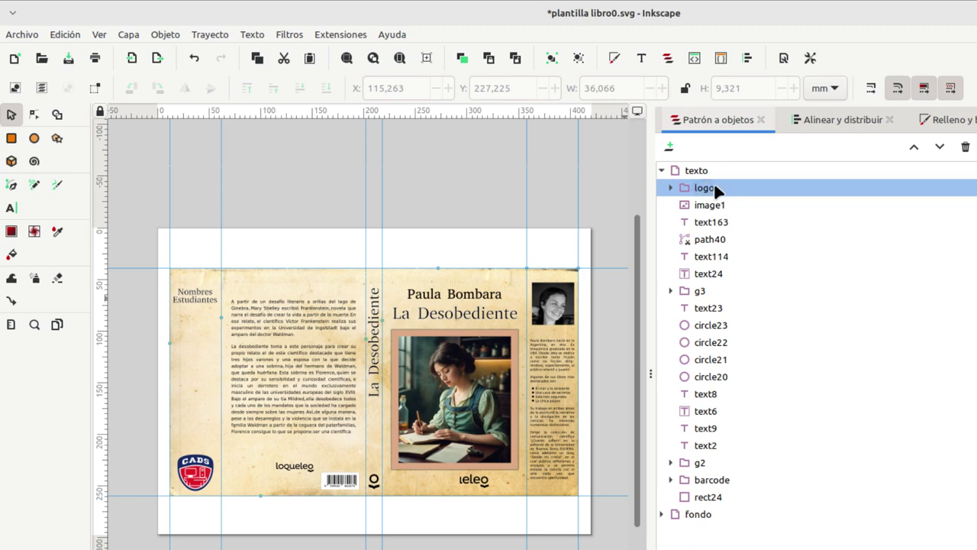
Step: Rename the front-cover logo group g2 to 'logo tapa'
left_click(494, 488)
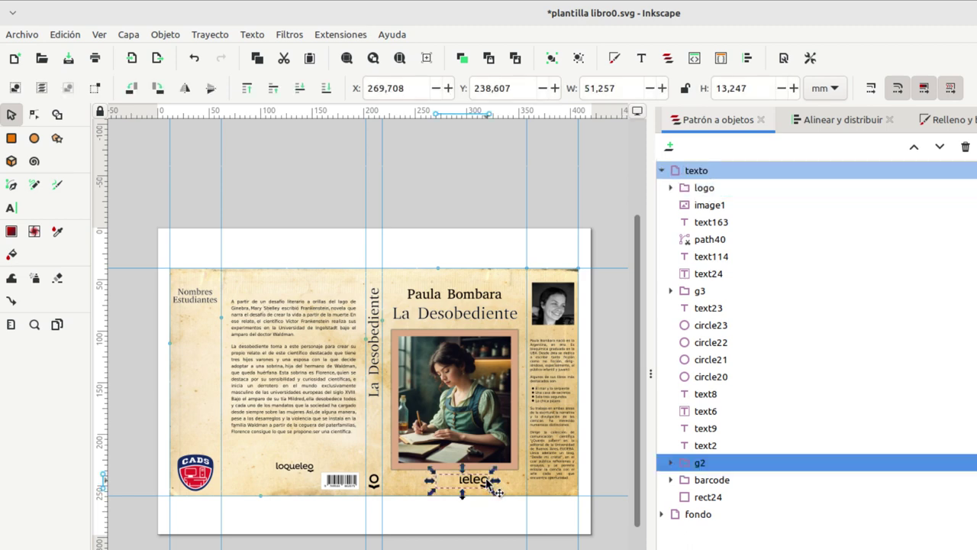
left_click(728, 464)
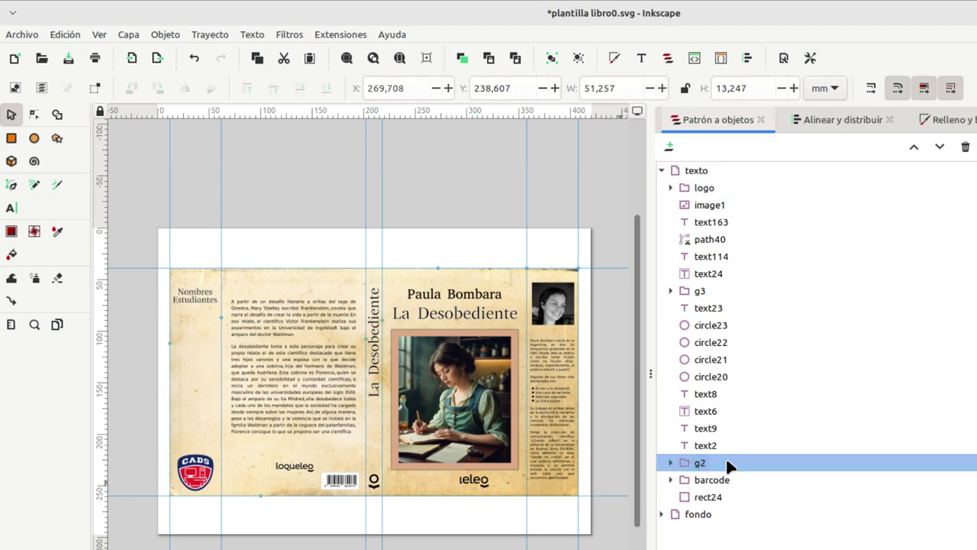
double_click(726, 462)
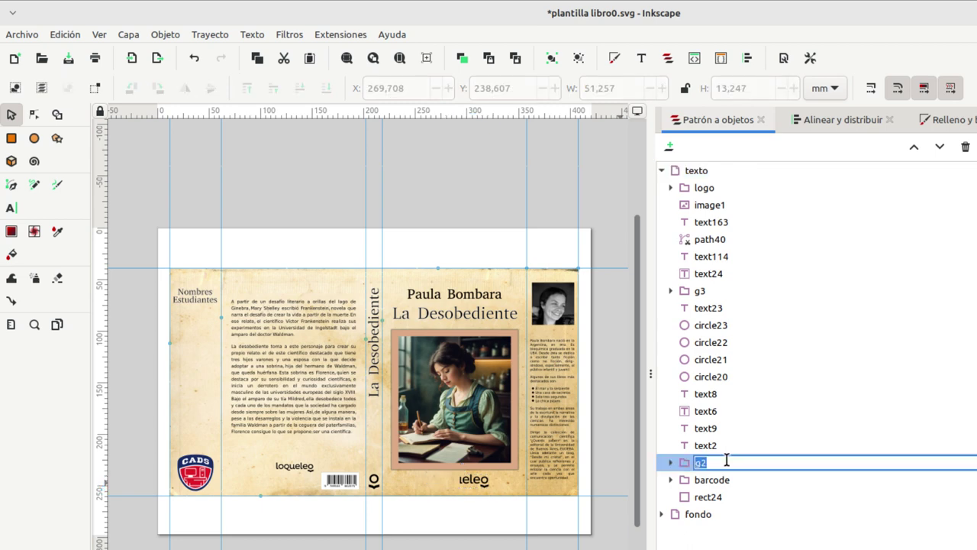
type("logo t")
type("apa")
key("Return")
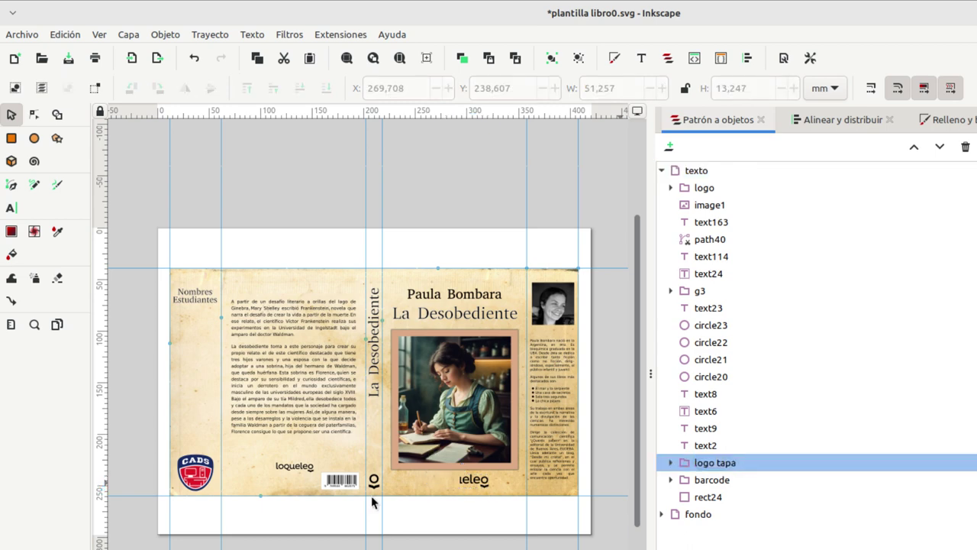
left_click(480, 483, "ctrl")
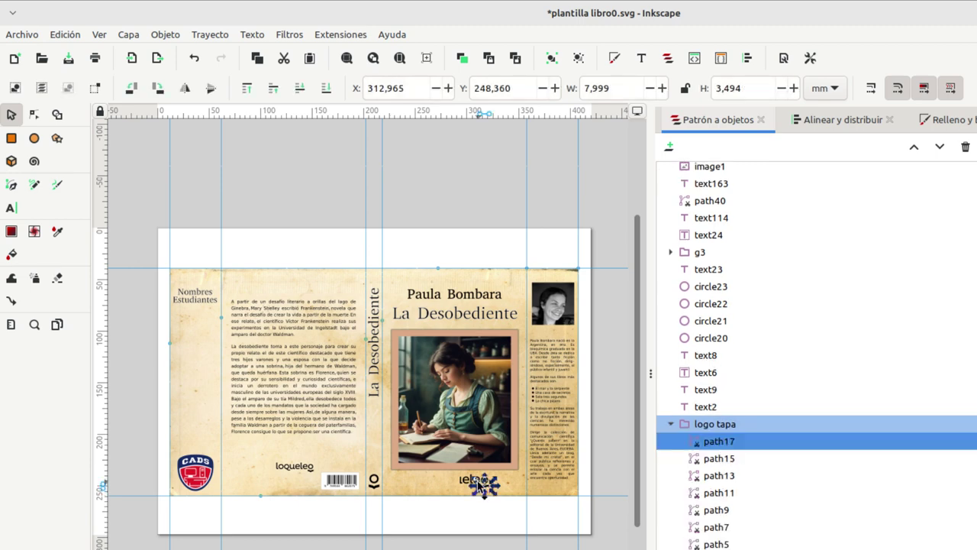
Step: Nest the 'logo tapa' group inside the 'logo' group, between path49 and path48
mouse_move(390, 524)
left_mouse_down()
mouse_move(438, 479)
mouse_move(509, 462)
left_mouse_up()
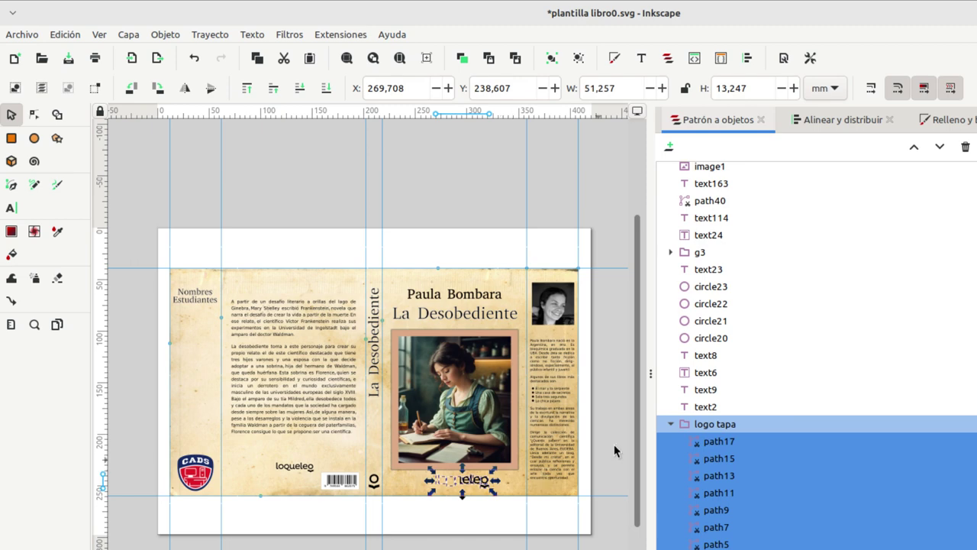
left_click(670, 424)
mouse_move(705, 461)
left_mouse_down()
mouse_move(726, 195)
mouse_move(744, 193)
left_mouse_up()
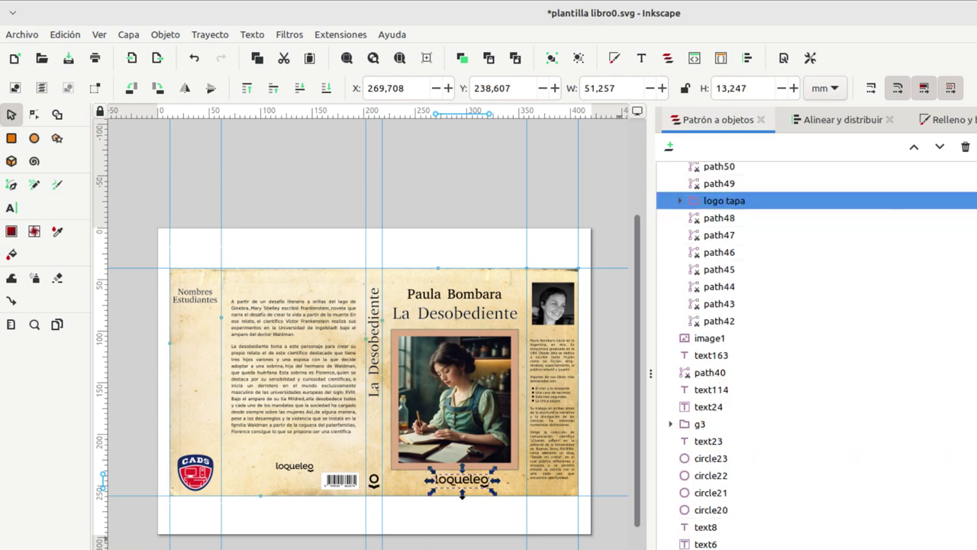
scroll(691, 248, "up", 1)
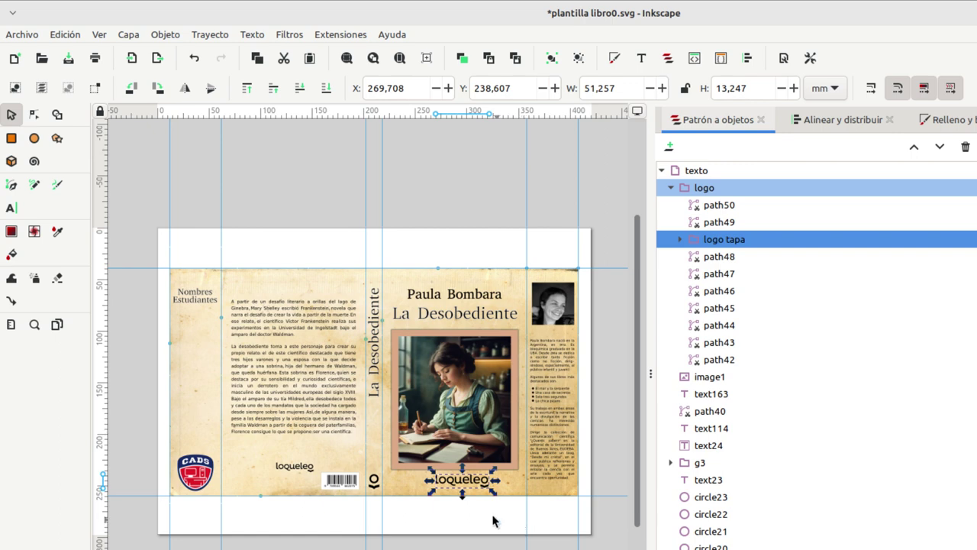
left_click(671, 188)
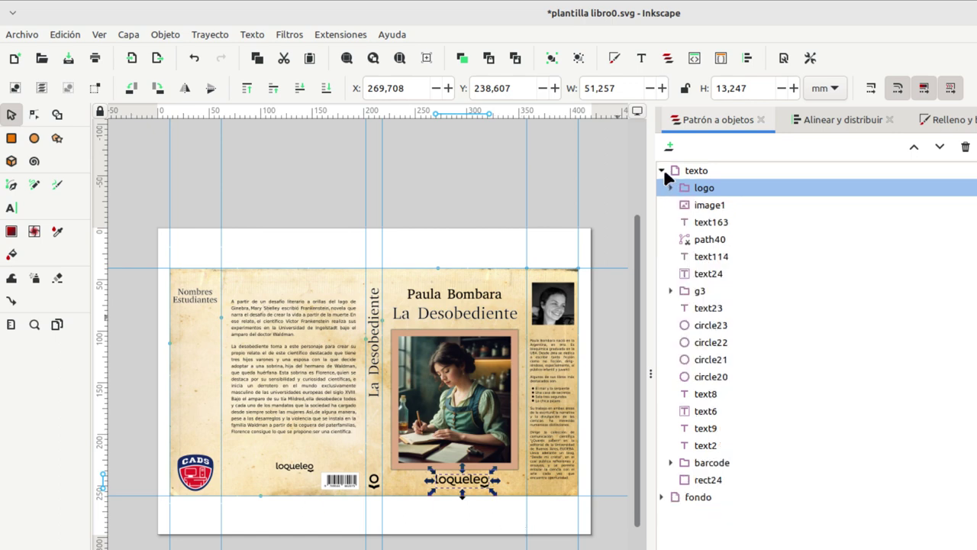
Step: Rename the CADS badge group g3 to 'logo cads' and collapse the texto layer
left_click(422, 228)
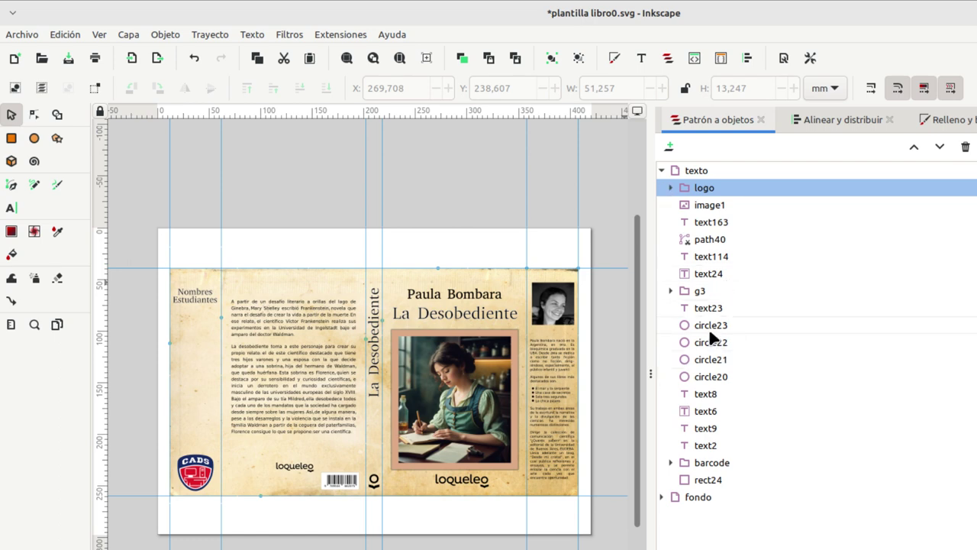
left_click(700, 290)
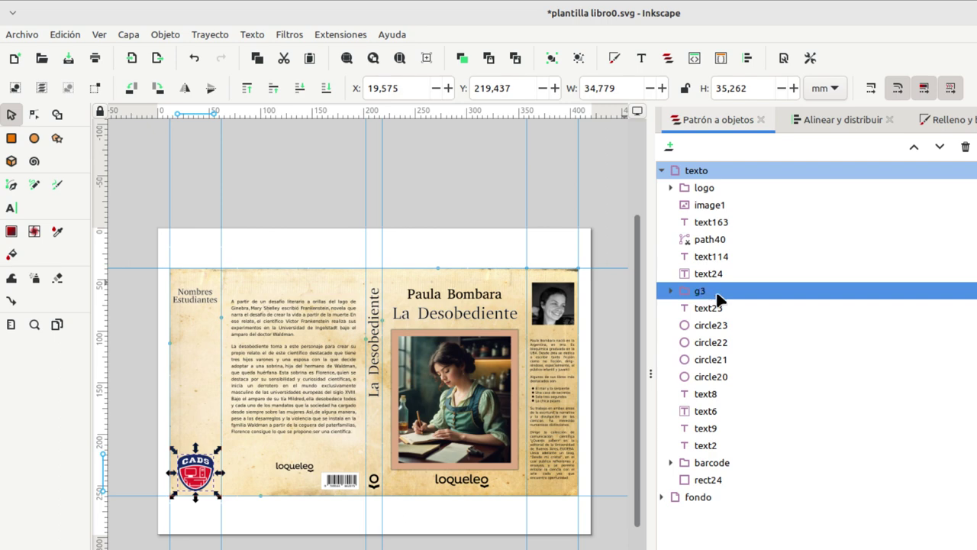
double_click(716, 292)
type("l")
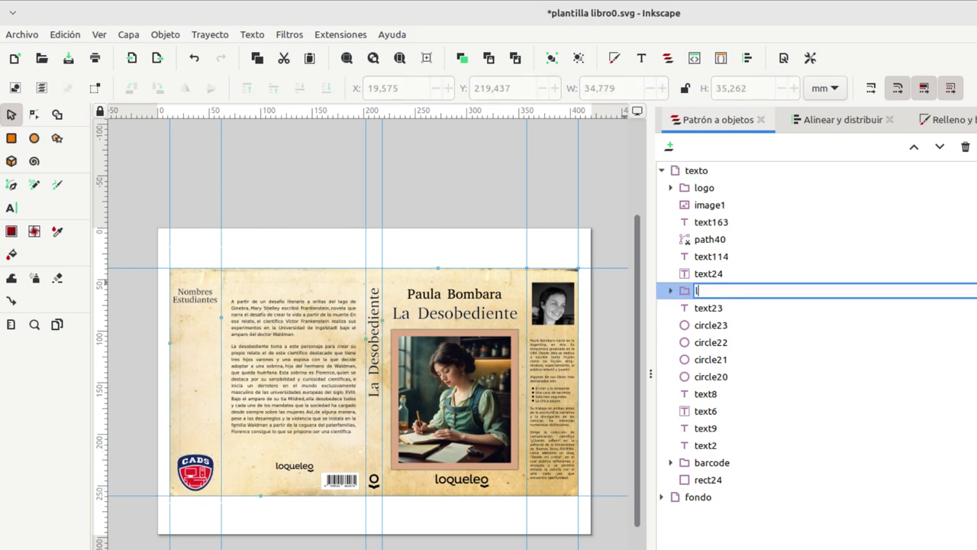
type("ogo cads")
key("Return")
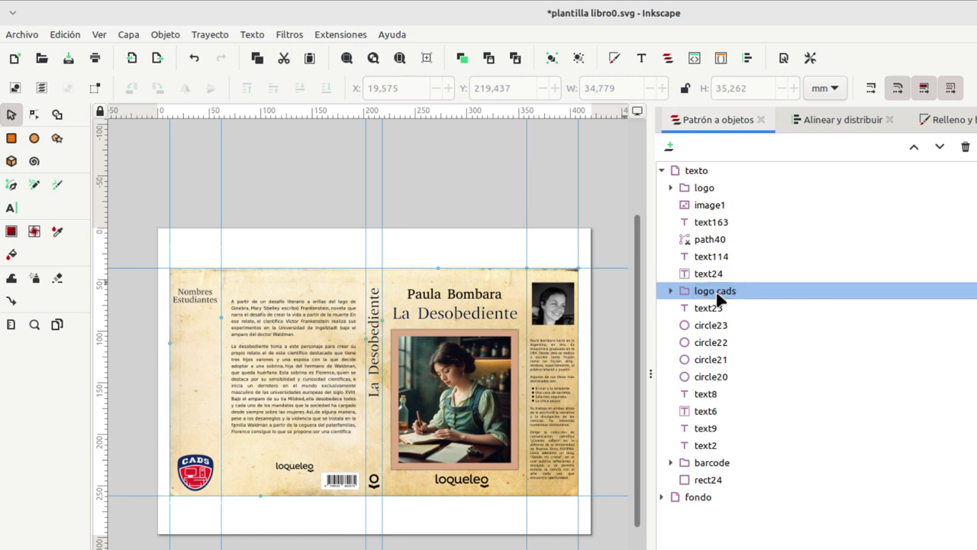
left_click(670, 188)
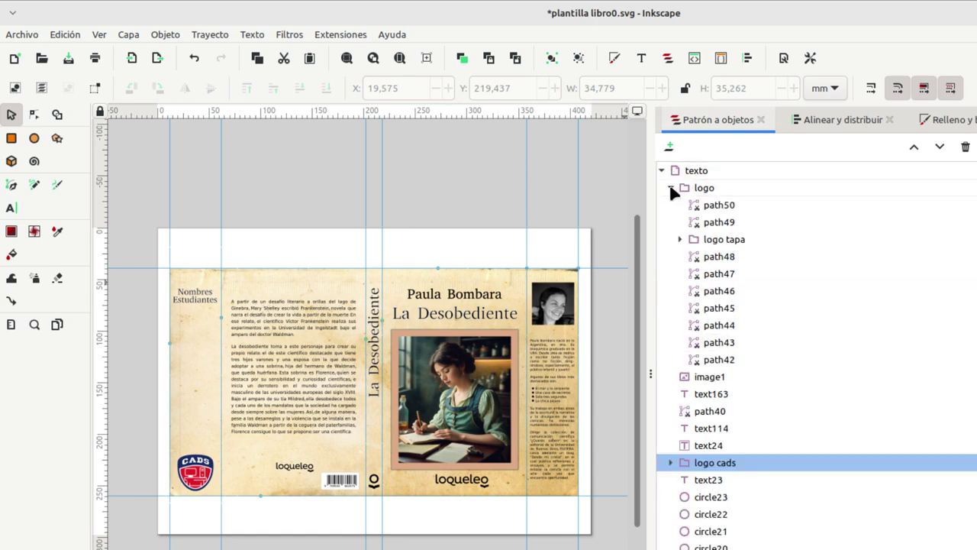
left_click(671, 187)
left_click(662, 170)
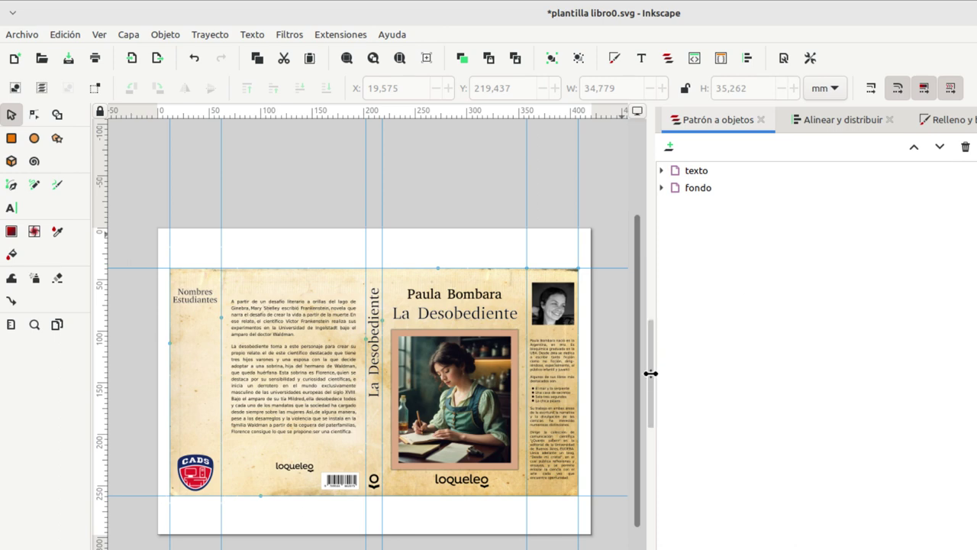
Step: Hide the docked panels and save the cover as ejemplo libro7.svg in the vectores folder
key("F12")
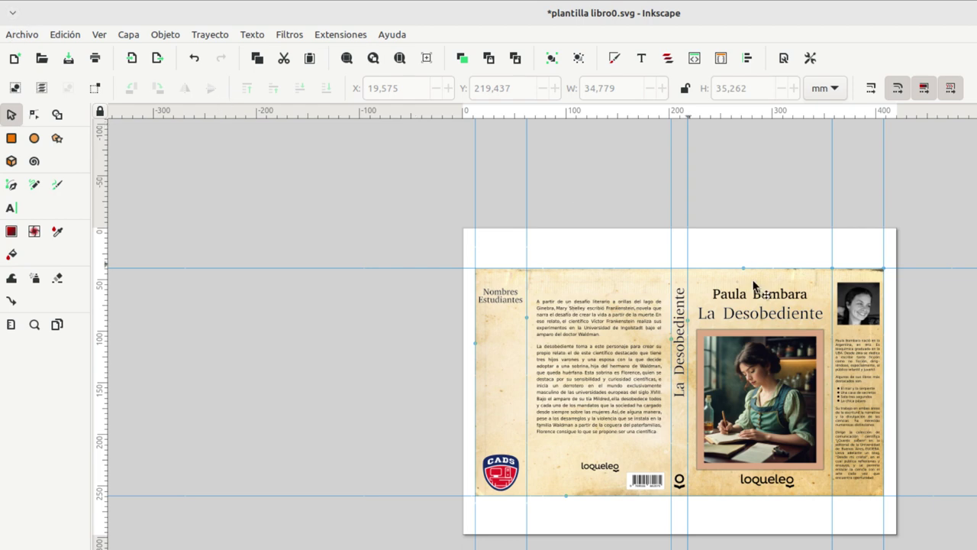
left_click(23, 34)
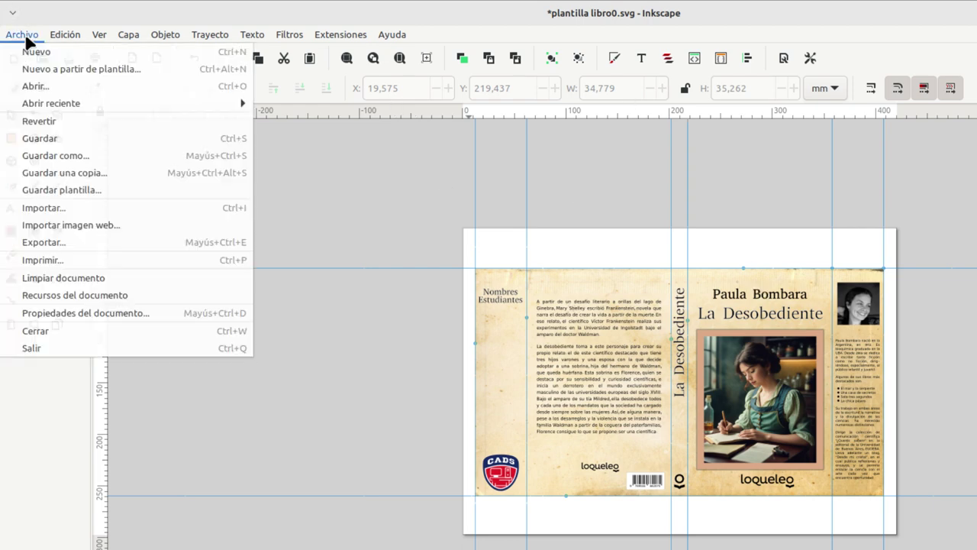
left_click(65, 156)
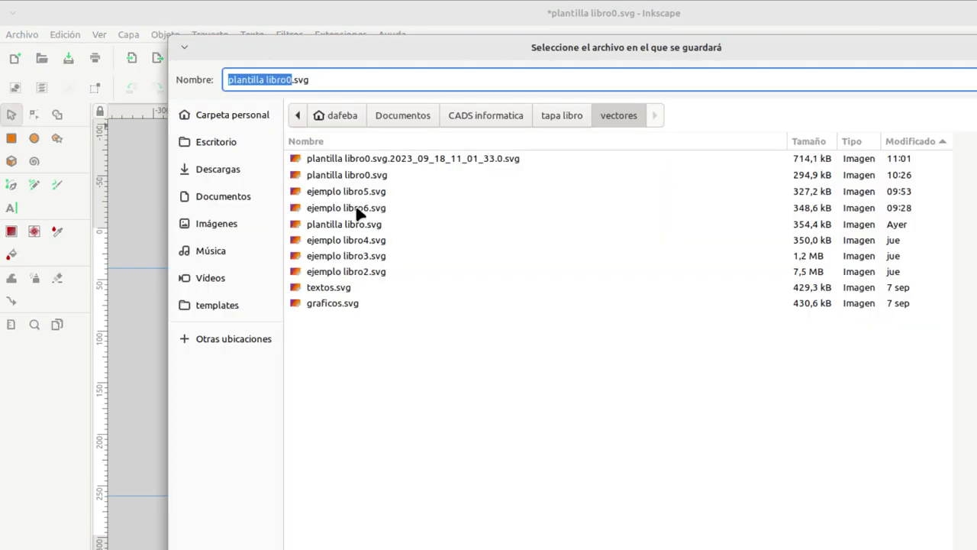
left_click(356, 207)
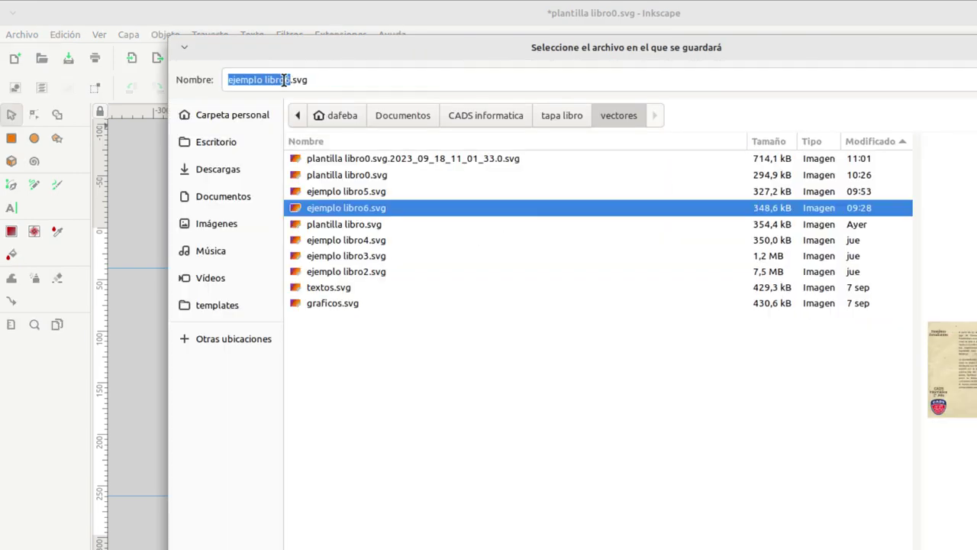
left_click(285, 80)
type("7")
key("Delete")
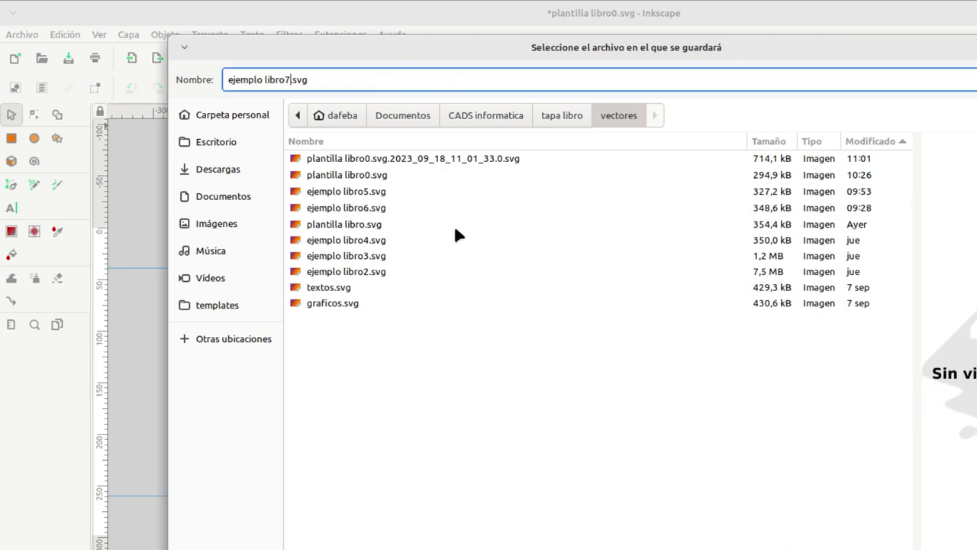
key("Return")
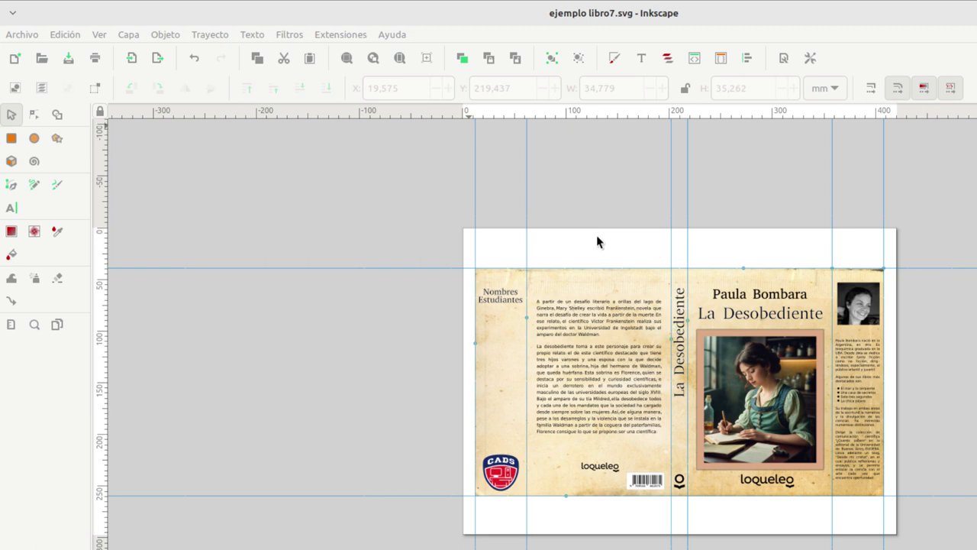